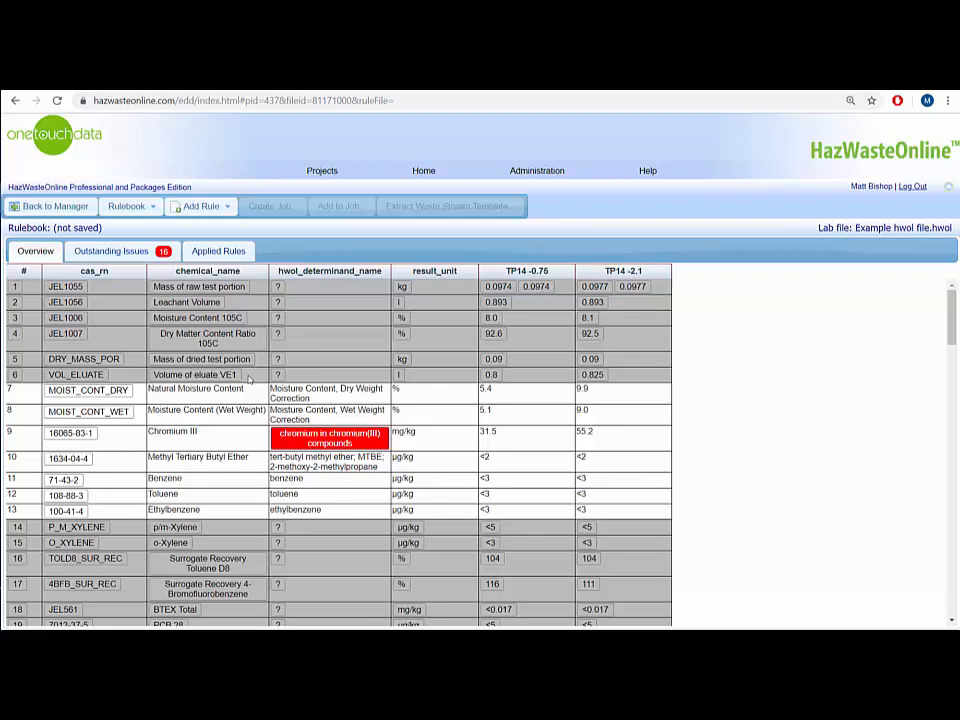
- Review the list of outstanding issues found in the imported lab file
mouse_move(243, 378)
left_mouse_down()
mouse_move(154, 377)
mouse_move(239, 381)
left_mouse_up()
left_click_drag(153, 543, 203, 543)
left_click(120, 251)
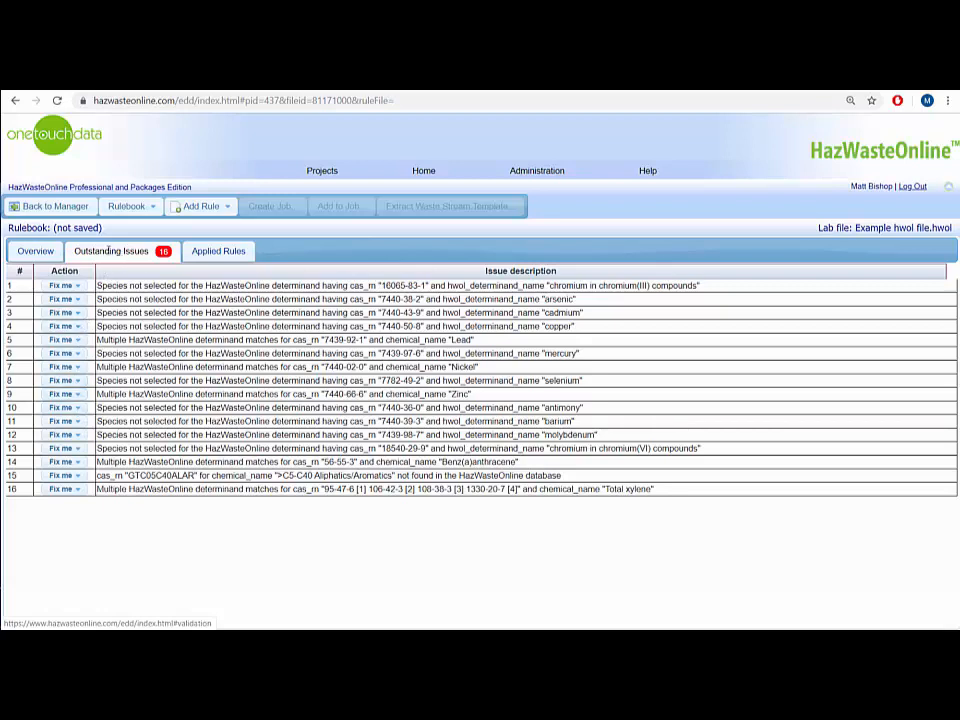
- Add a rule that selects the built-in waste stream template "Example waste stream template for contaminated soils - WM3 v1"
left_click(227, 208)
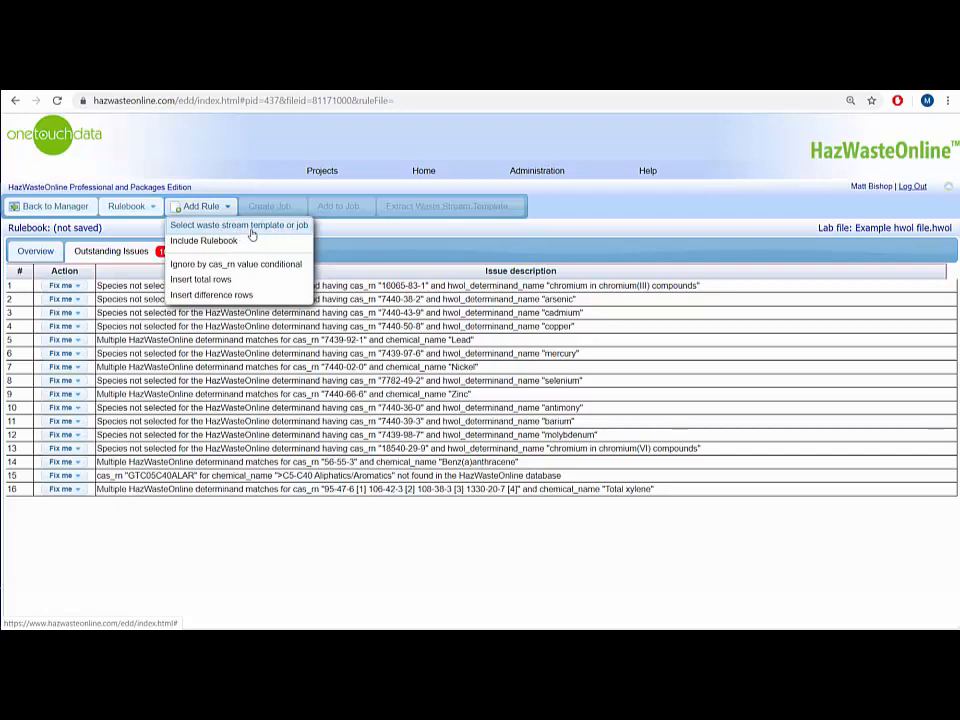
left_click(252, 233)
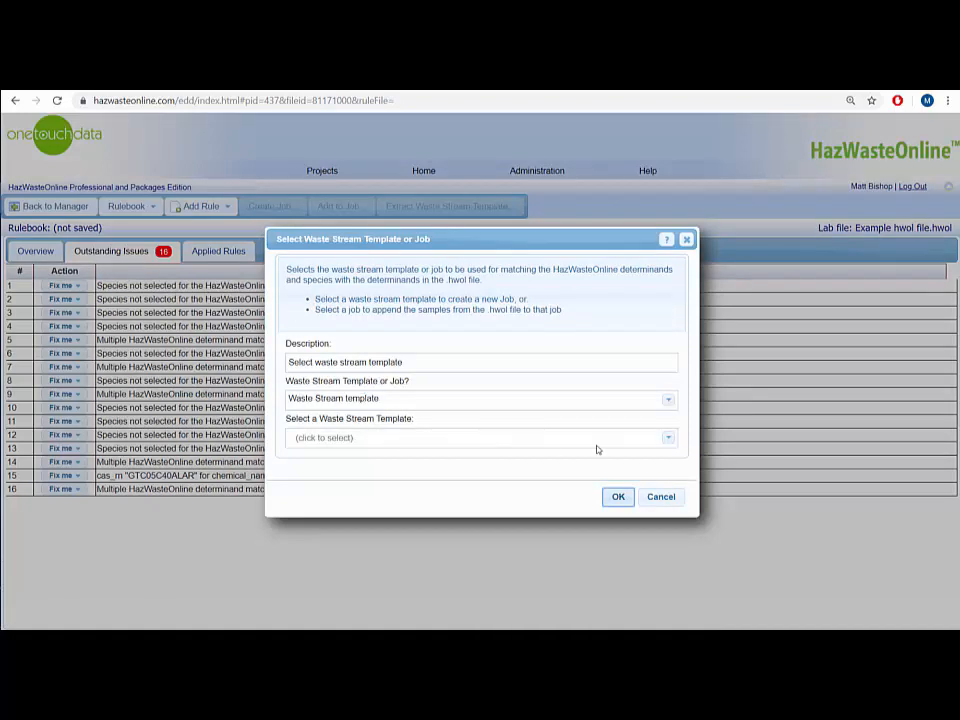
left_click(668, 440)
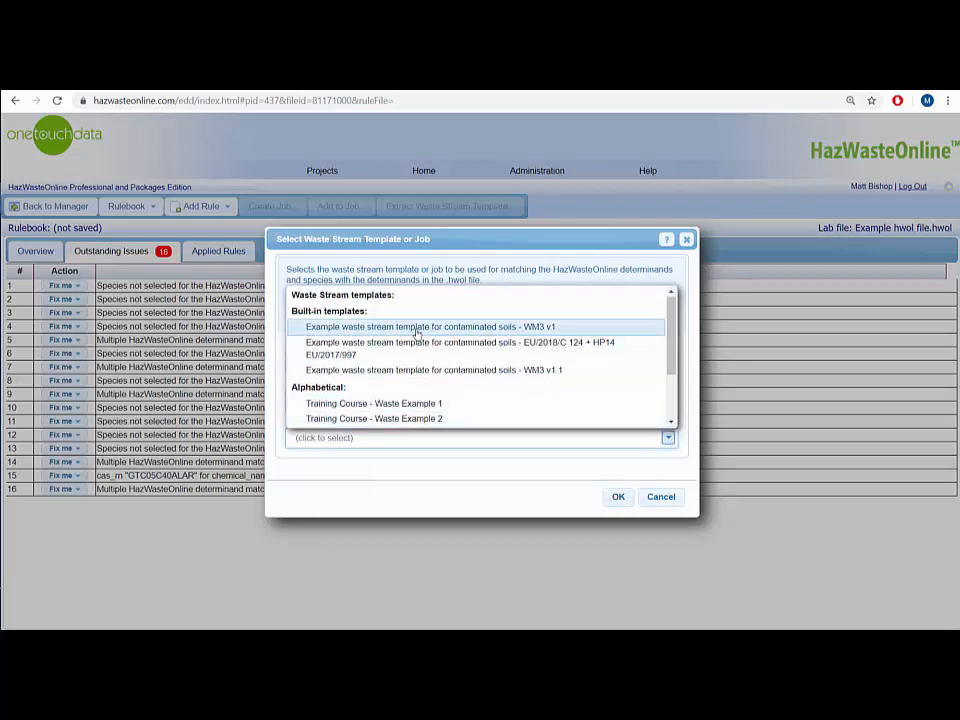
left_click(449, 328)
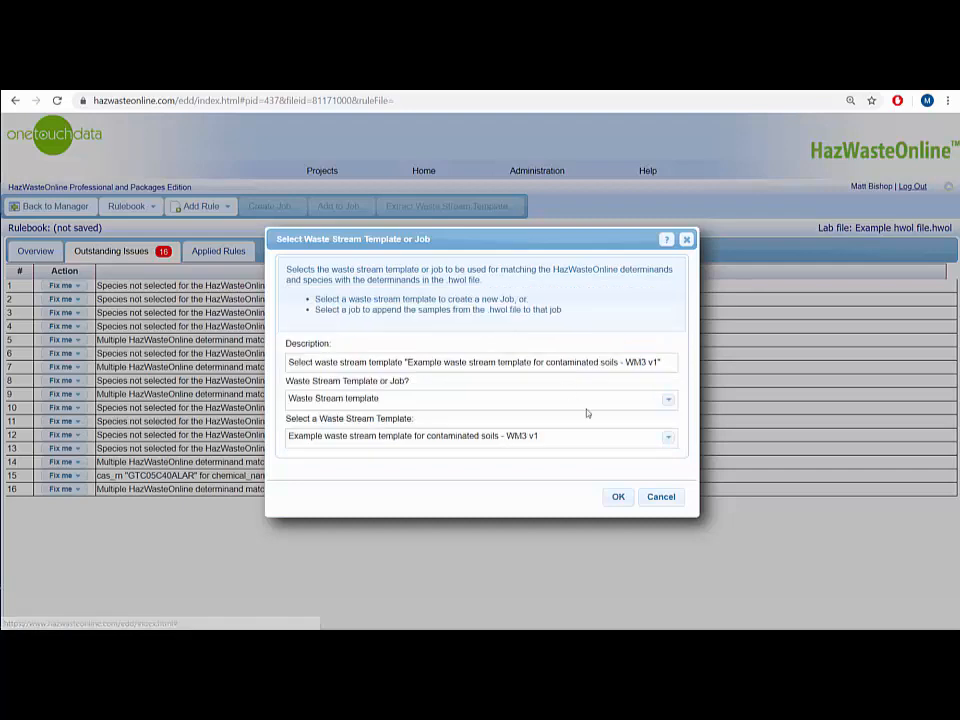
left_click(618, 497)
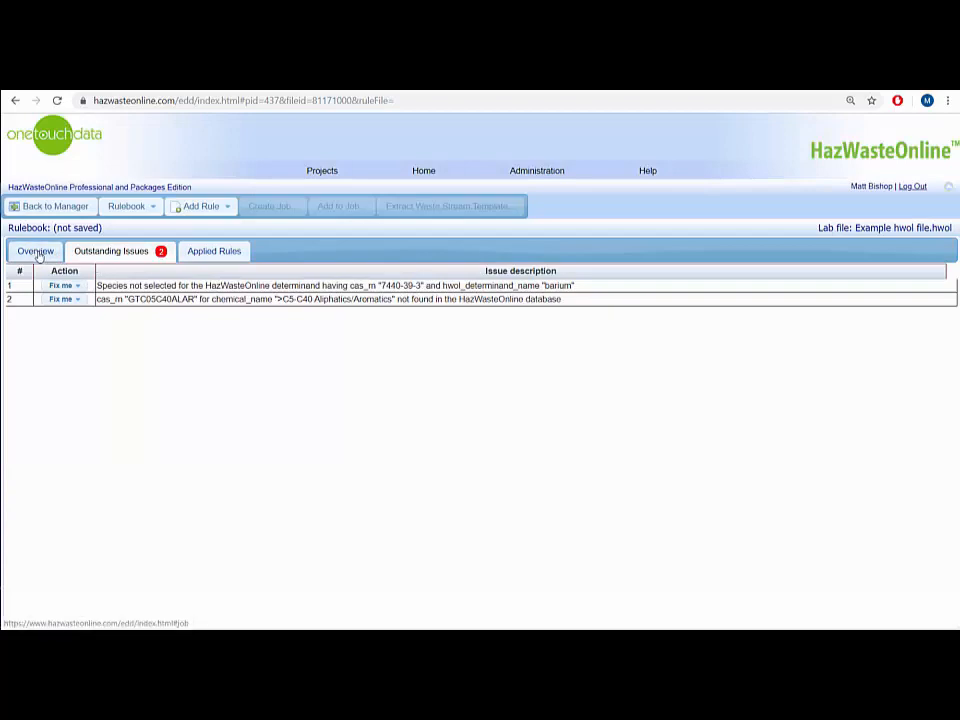
- Find the flagged barium determinand in the data overview and open its row details
left_click(37, 252)
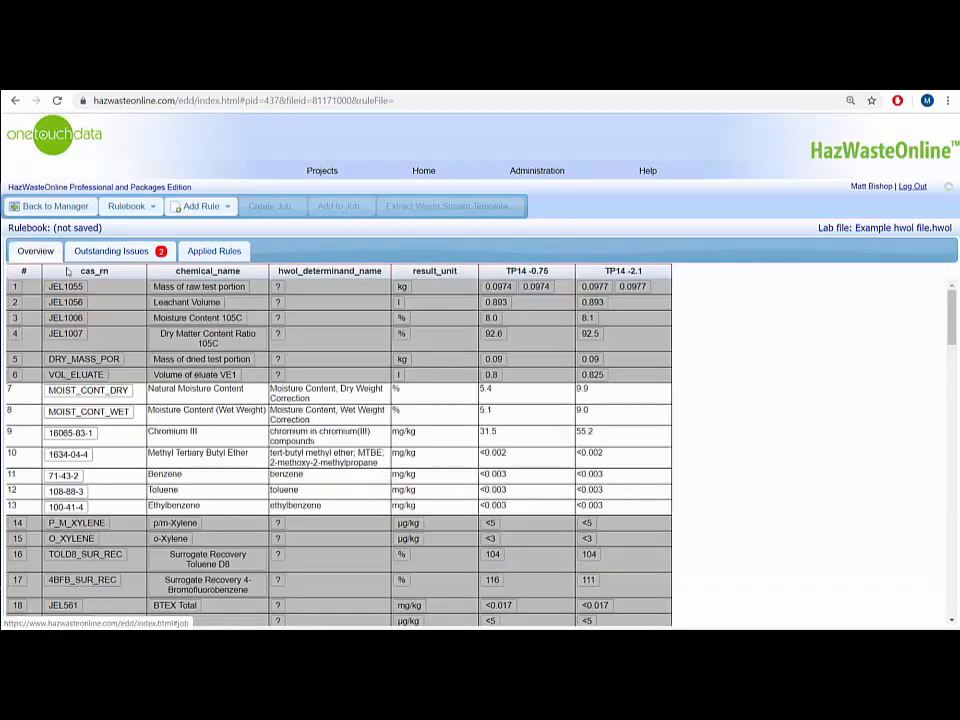
scroll(328, 441, "down", 3)
scroll(328, 441, "down", 6)
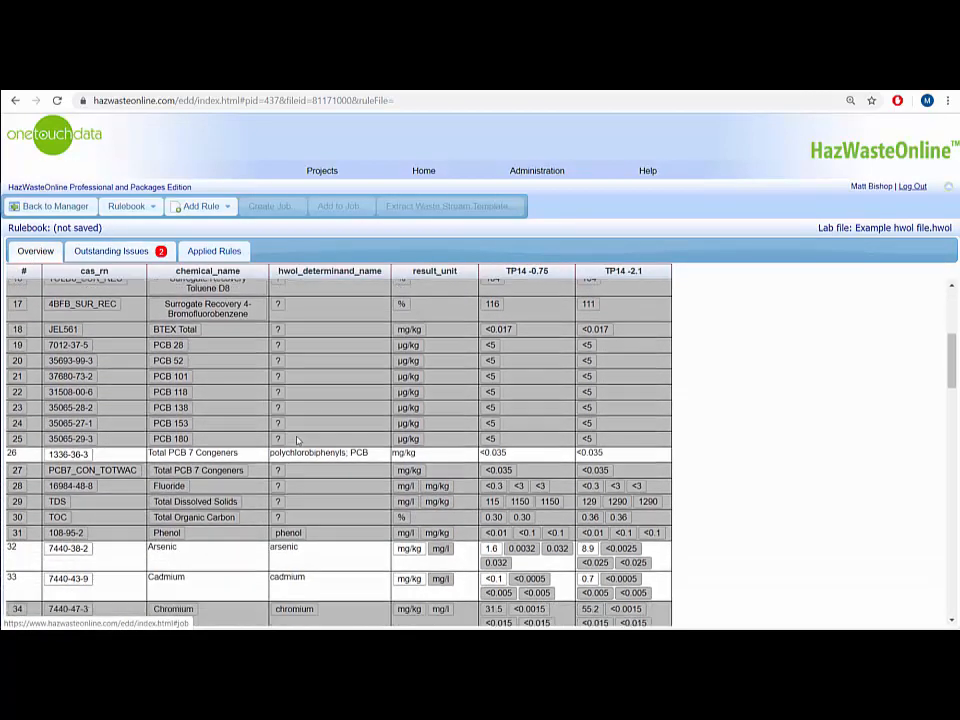
scroll(291, 445, "down", 1)
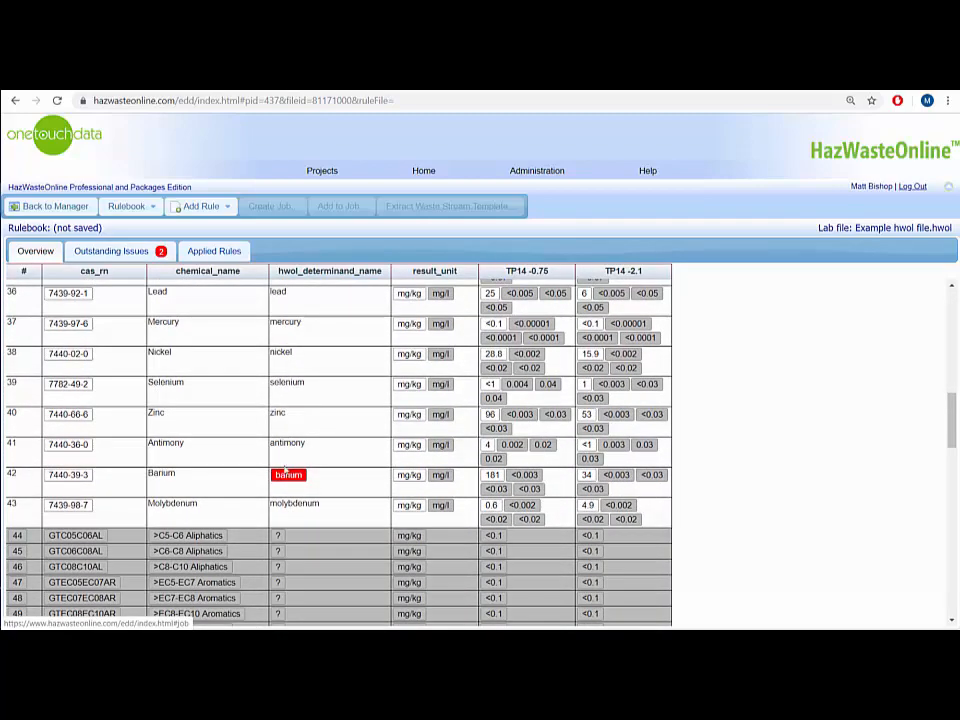
left_click(290, 476)
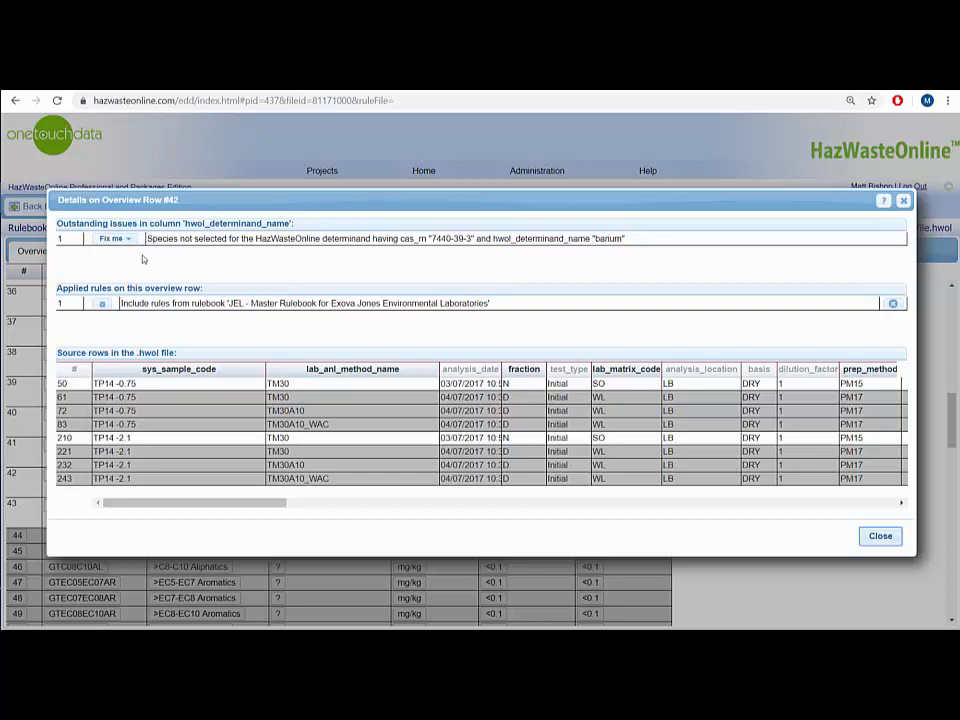
- Fix the barium issue by selecting barium oxide as the species, giving "Worst case" as the reason
left_click(112, 238)
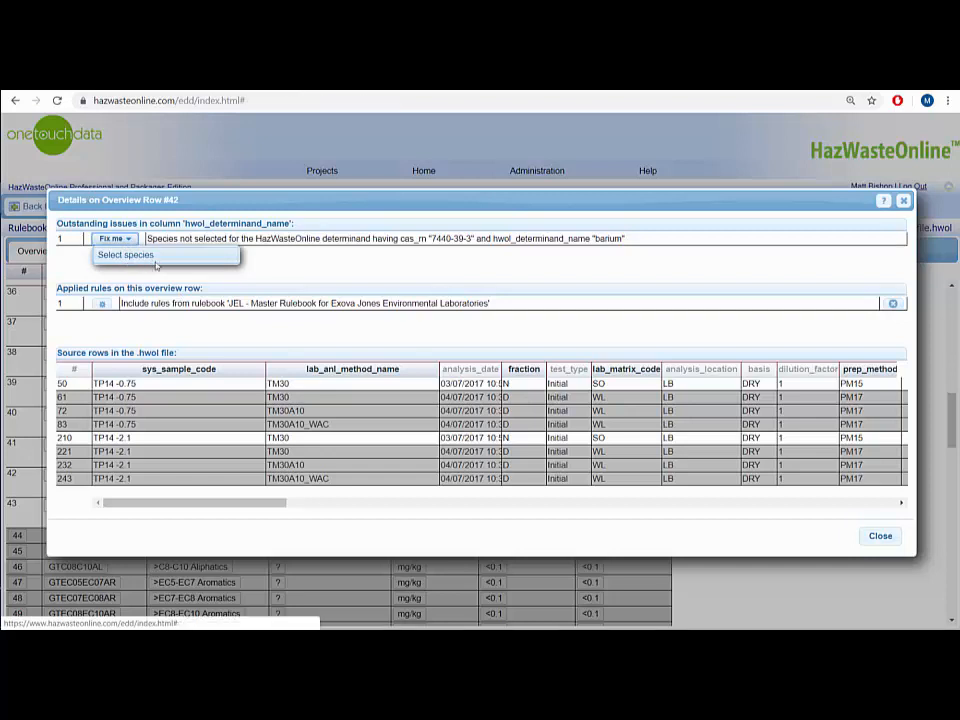
left_click(156, 262)
left_click(667, 391)
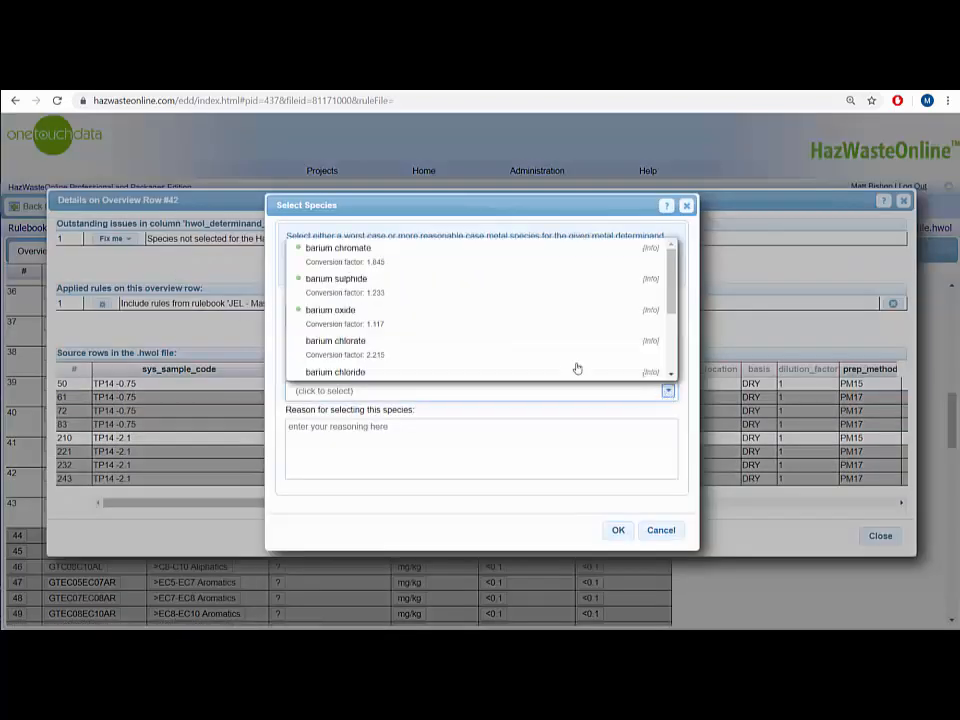
scroll(409, 281, "down", 1)
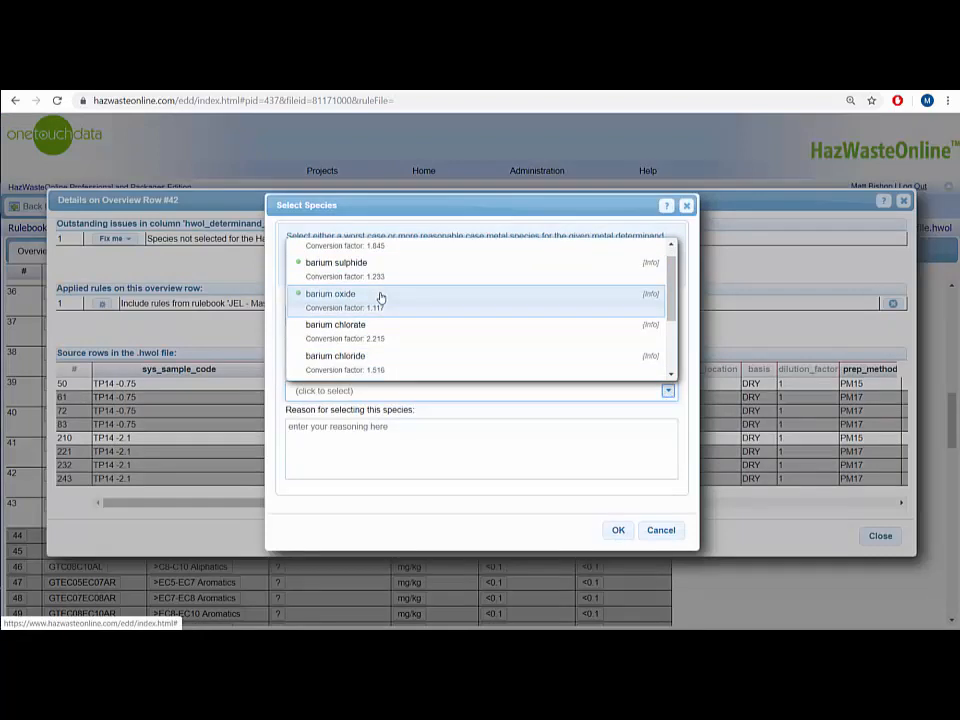
left_click(380, 297)
left_click(339, 425)
type("Worst")
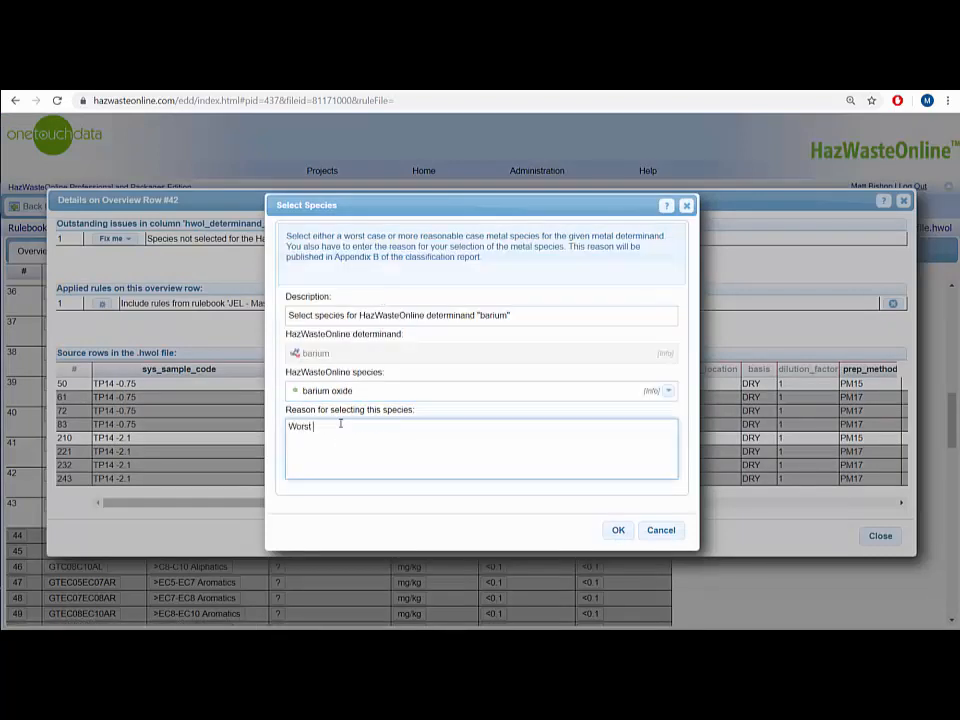
type(" case")
left_click(615, 531)
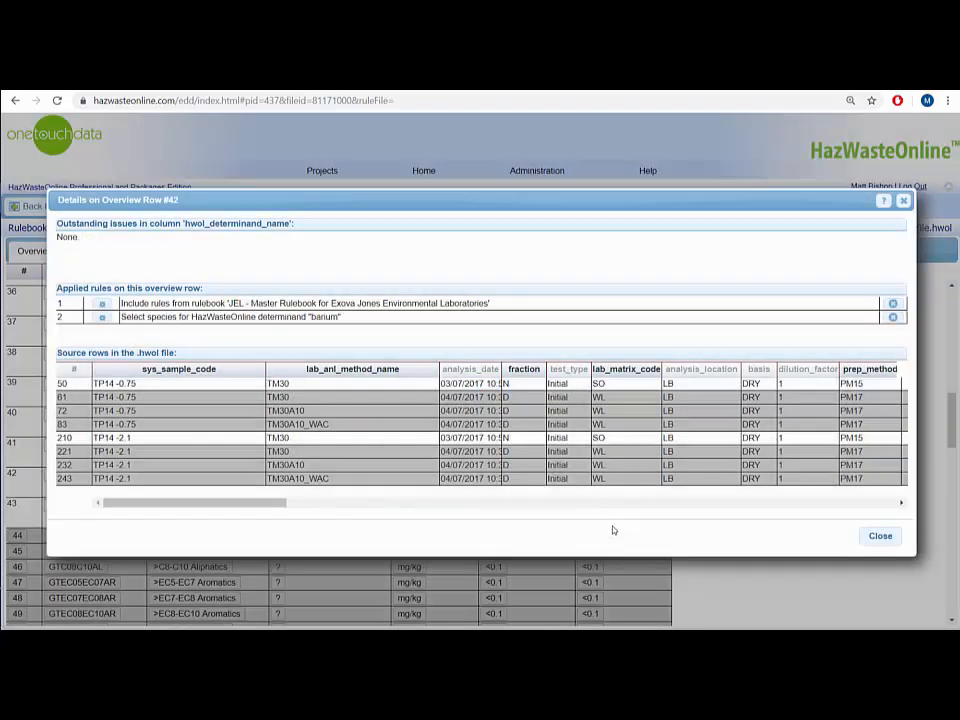
left_click(880, 538)
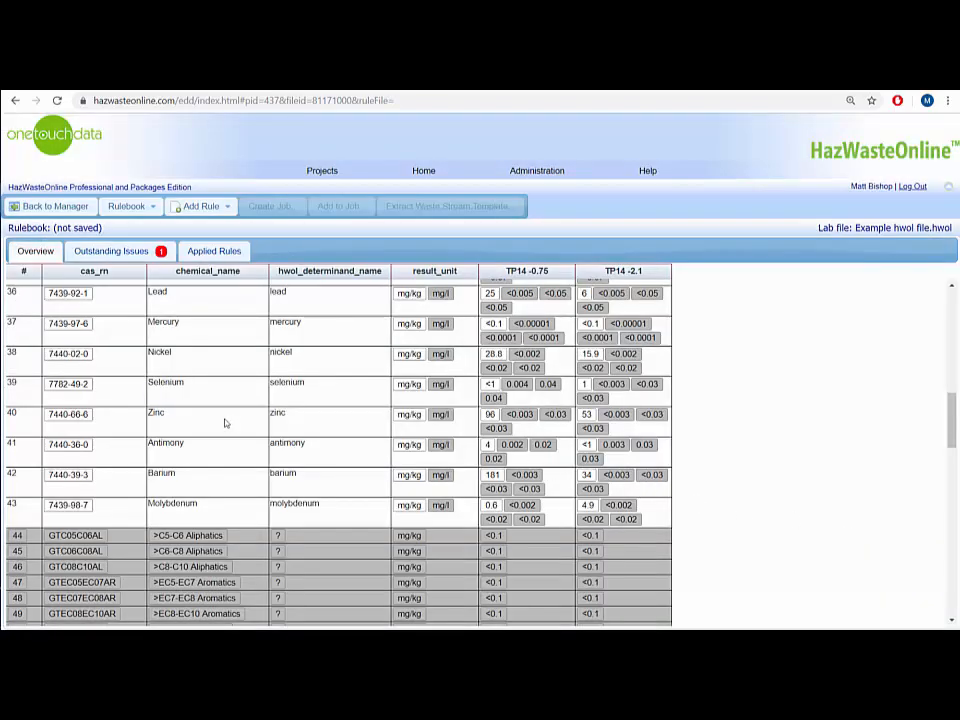
- Find the flagged cas_rn GTC05C40ALAR for >C5-C40 Aliphatics/Aromatics in the overview and open its row details
scroll(226, 426, "down", 10)
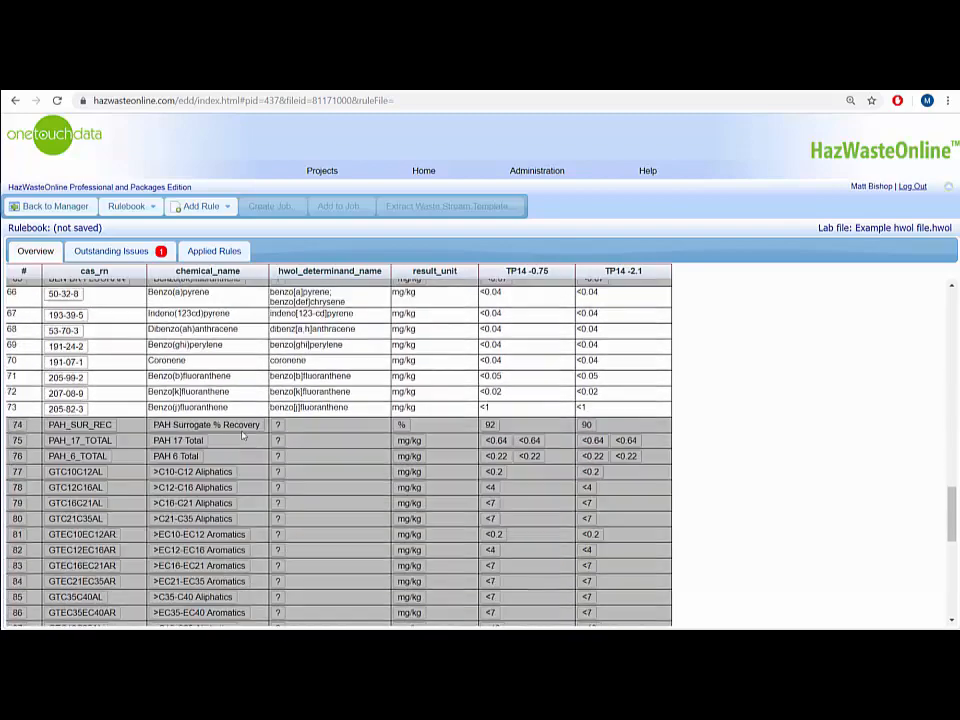
scroll(245, 433, "down", 5)
scroll(214, 350, "up", 1)
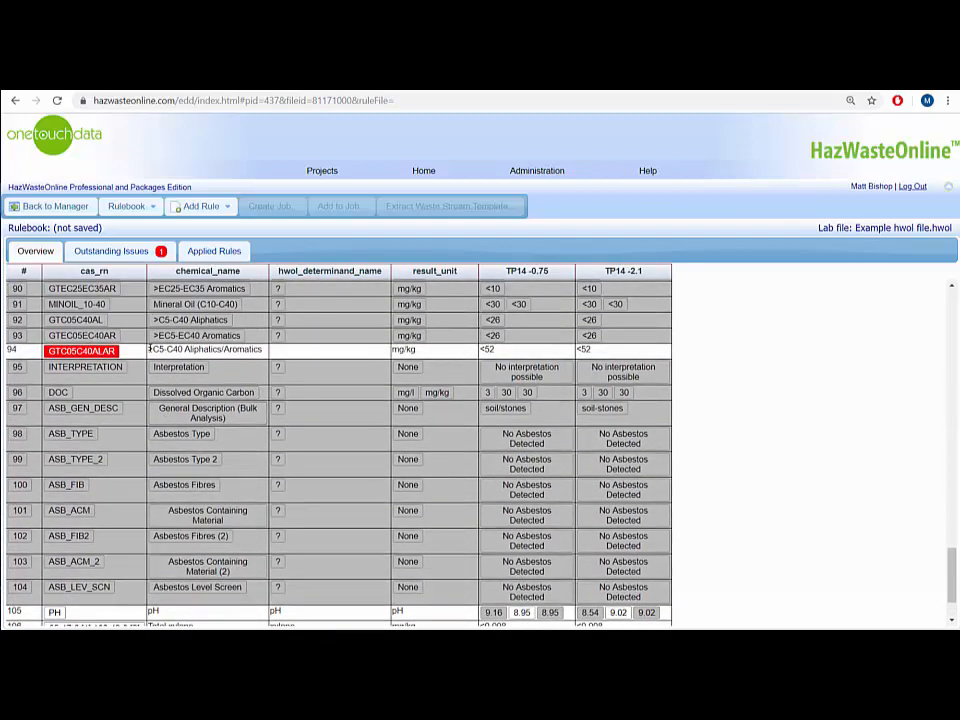
left_click_drag(150, 349, 209, 350)
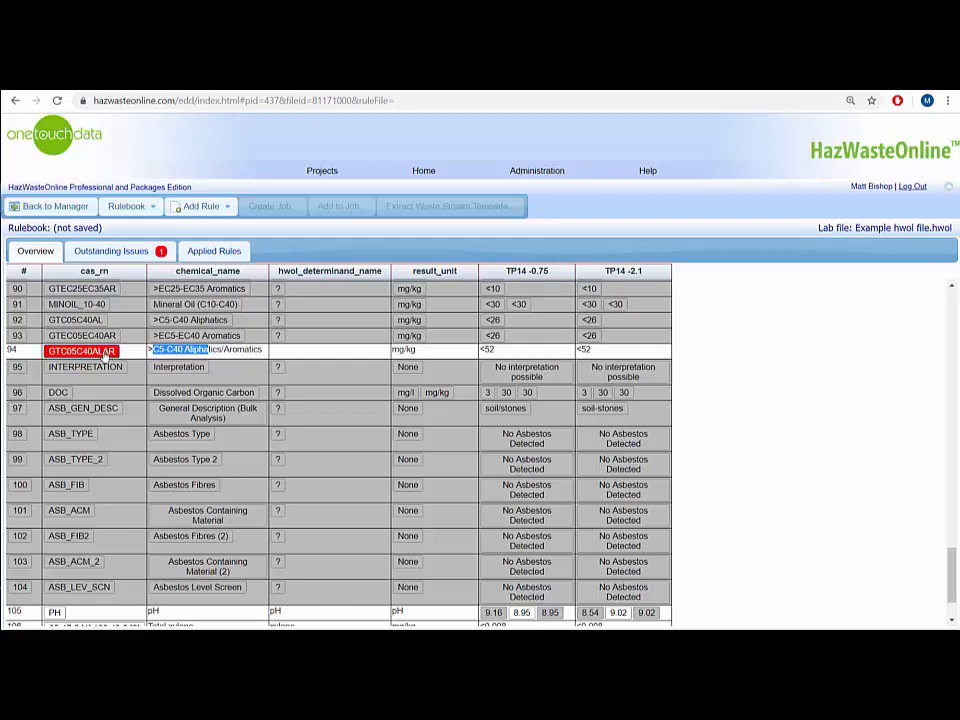
left_click(108, 354)
- Fix the unrecognised cas_rn GTC05C40ALAR by replacing it with TPH, the TPH (C6 to C40) petroleum group
left_click(118, 291)
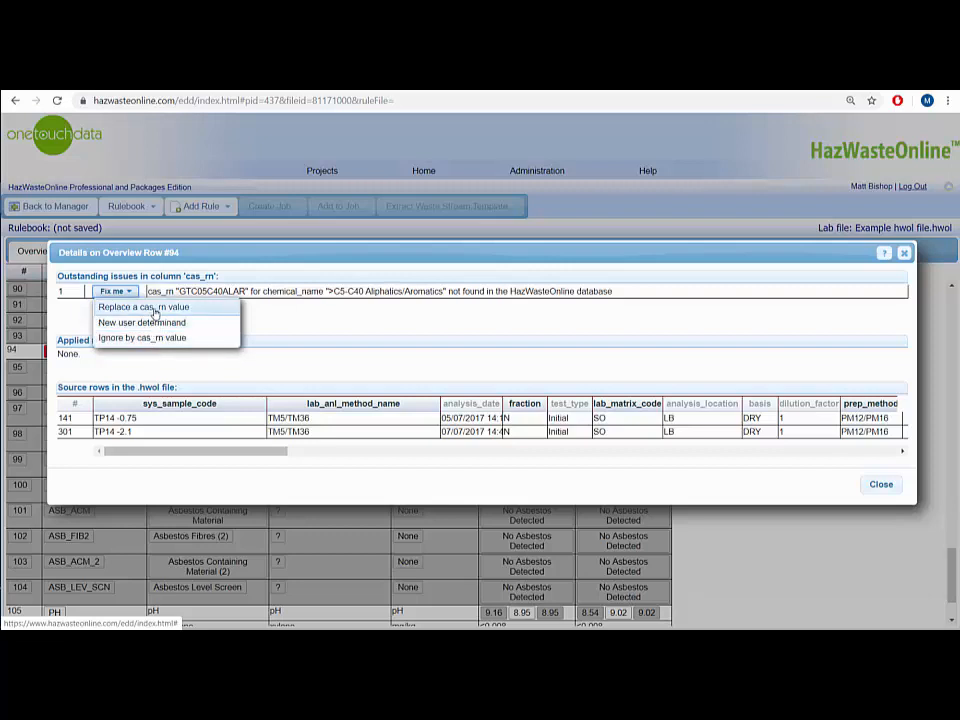
left_click(155, 314)
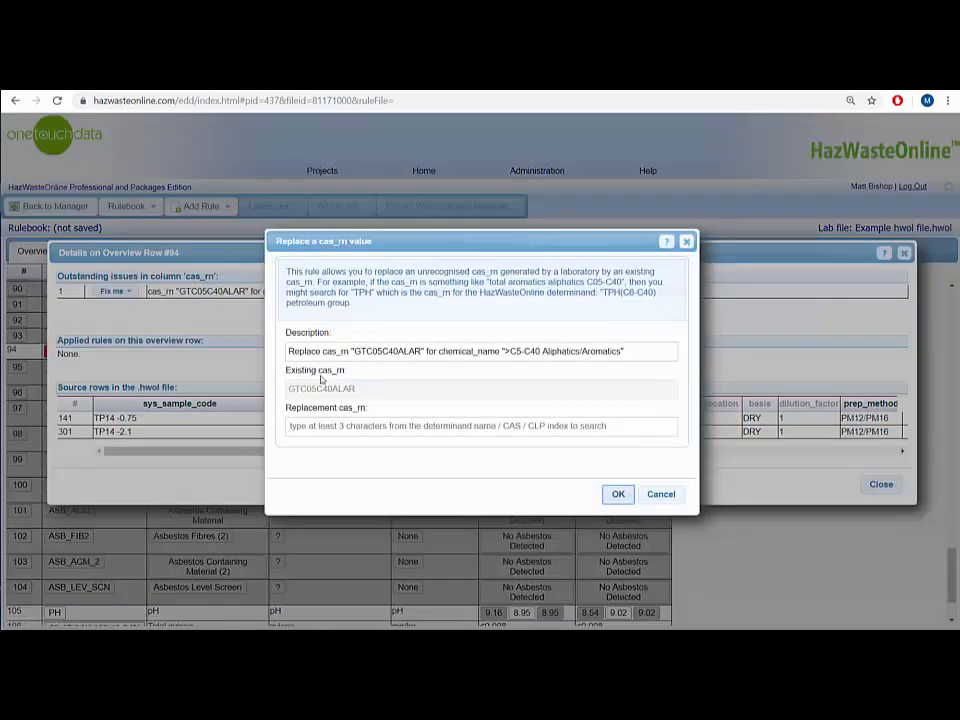
left_click(386, 428)
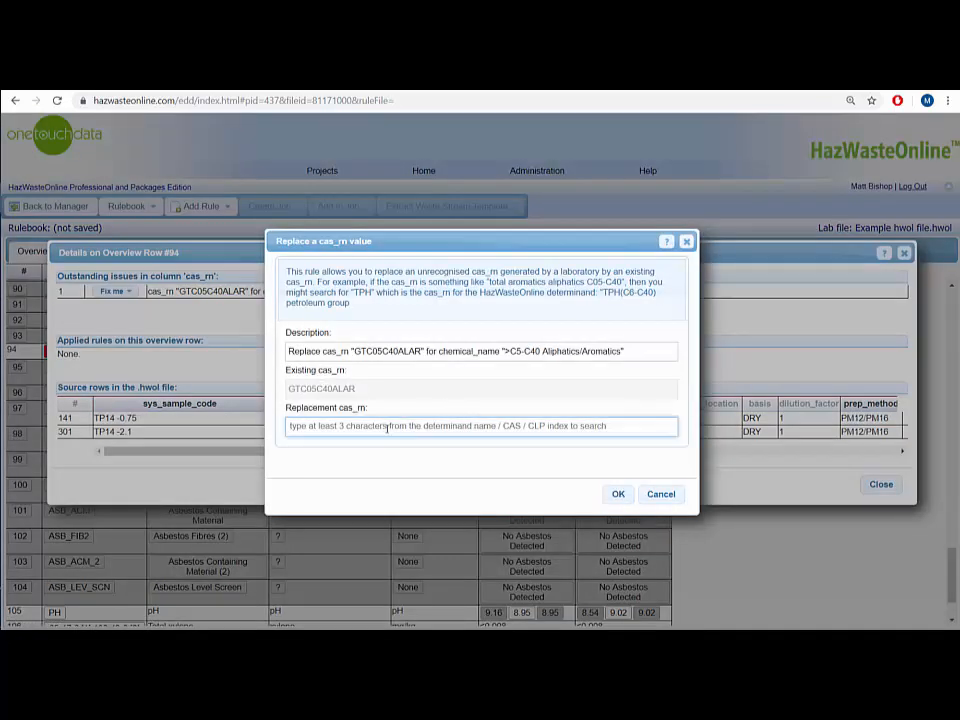
type("TP")
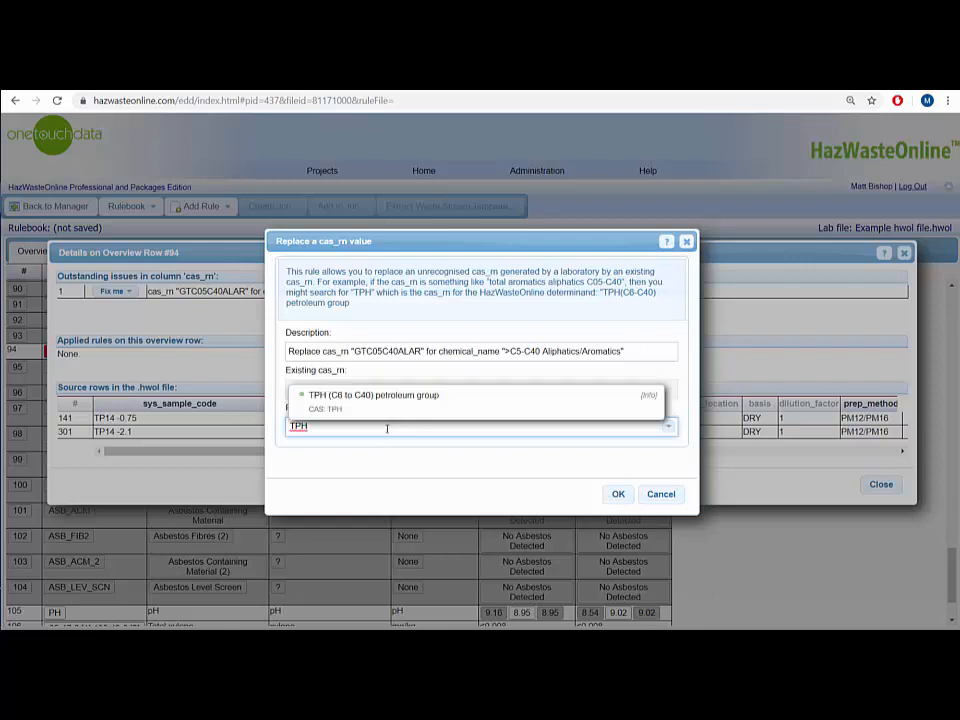
type("H")
left_click(379, 408)
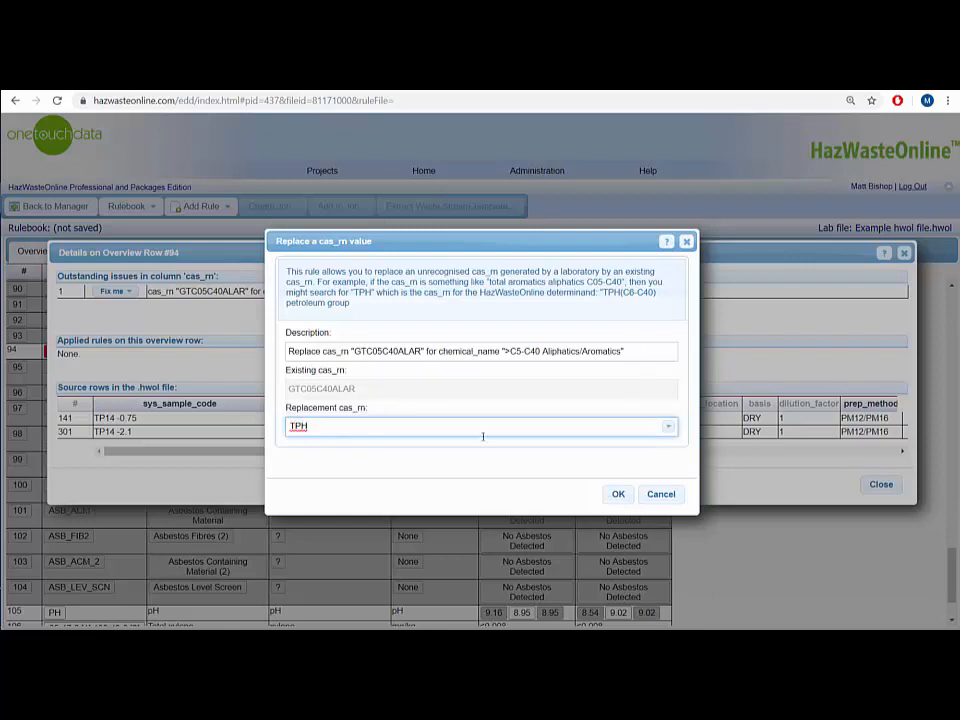
left_click(618, 494)
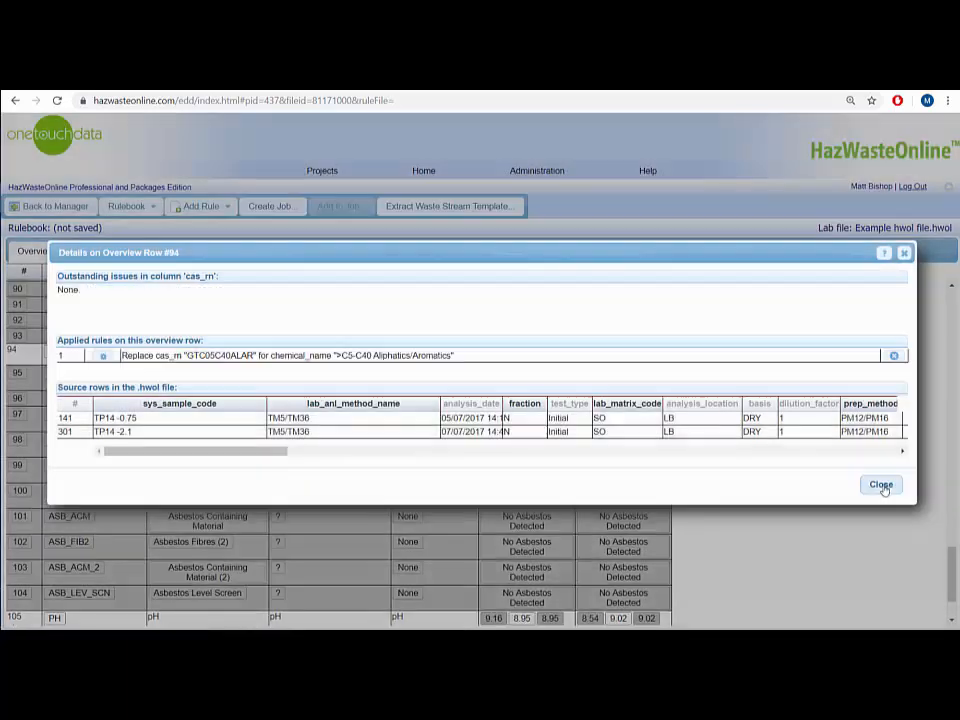
left_click(881, 485)
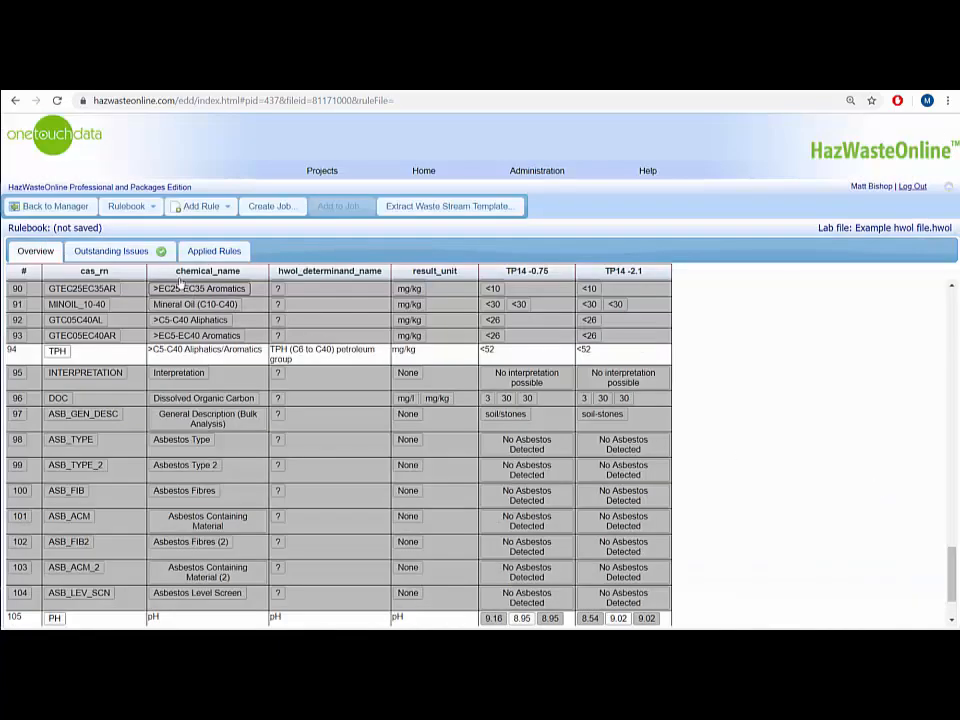
- Save the current rules as a rulebook named "Example hwol file"
left_click(140, 206)
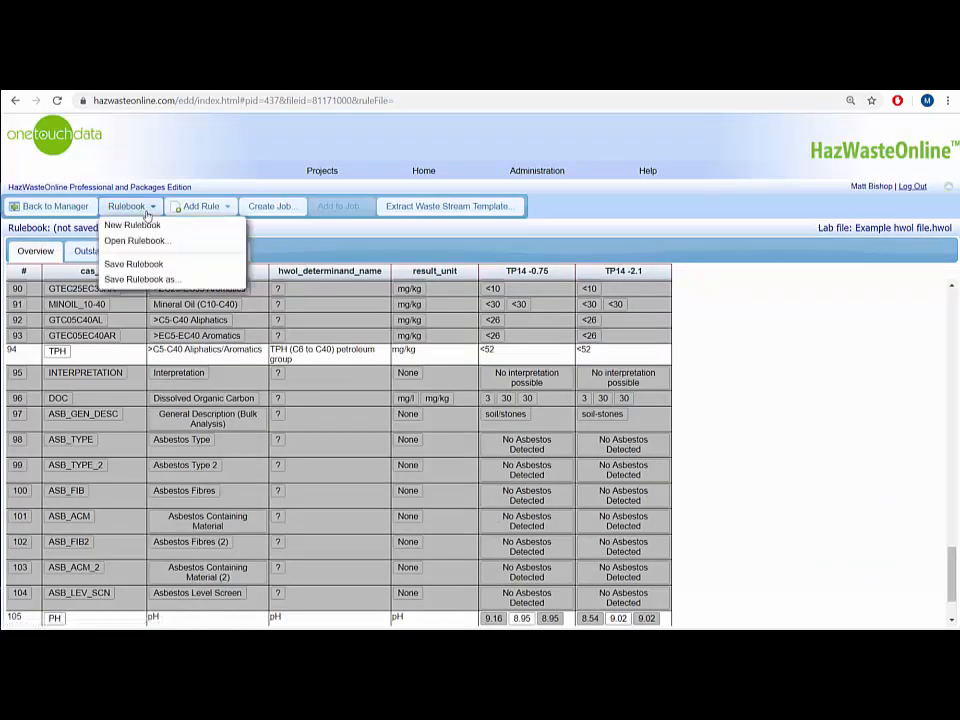
left_click(135, 279)
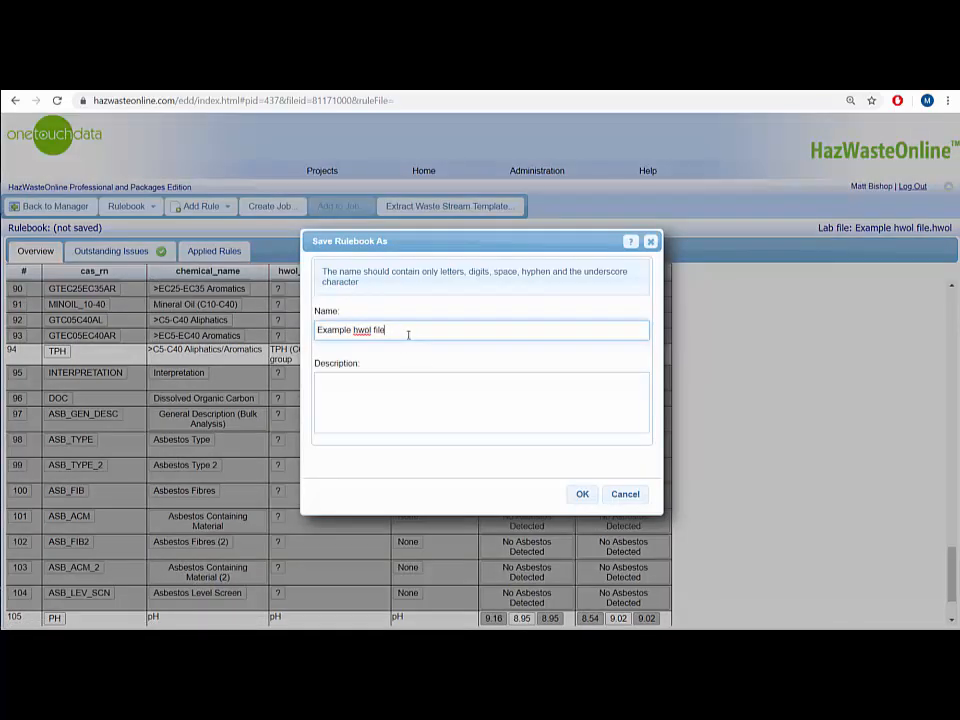
left_click(584, 496)
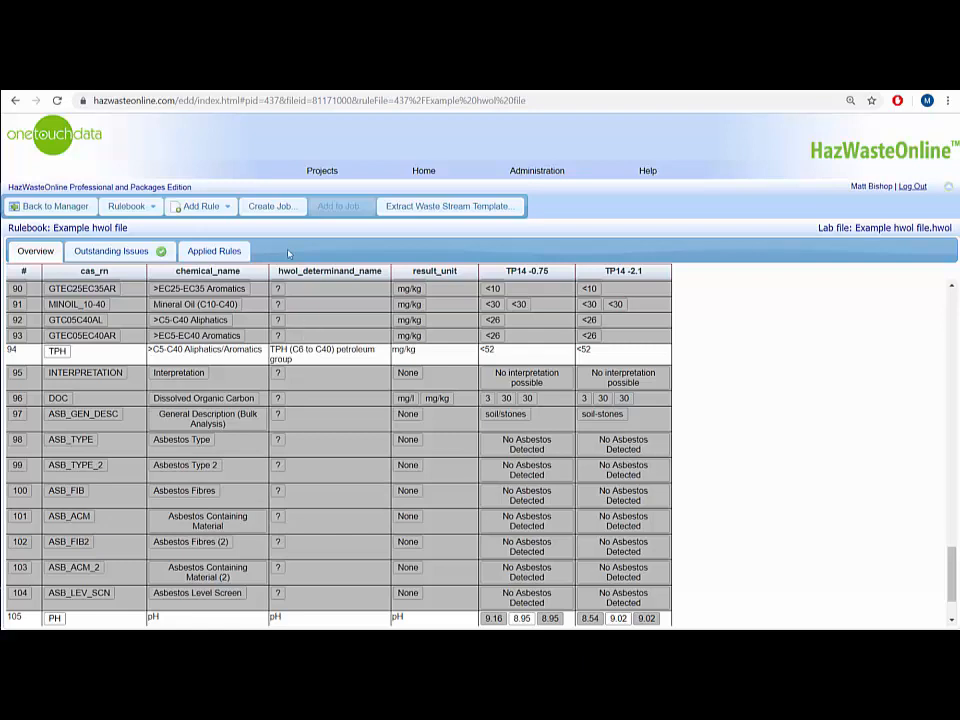
- Create the job "Example hwol file" from the lab data without importing WAC results, and open that job
left_click(267, 211)
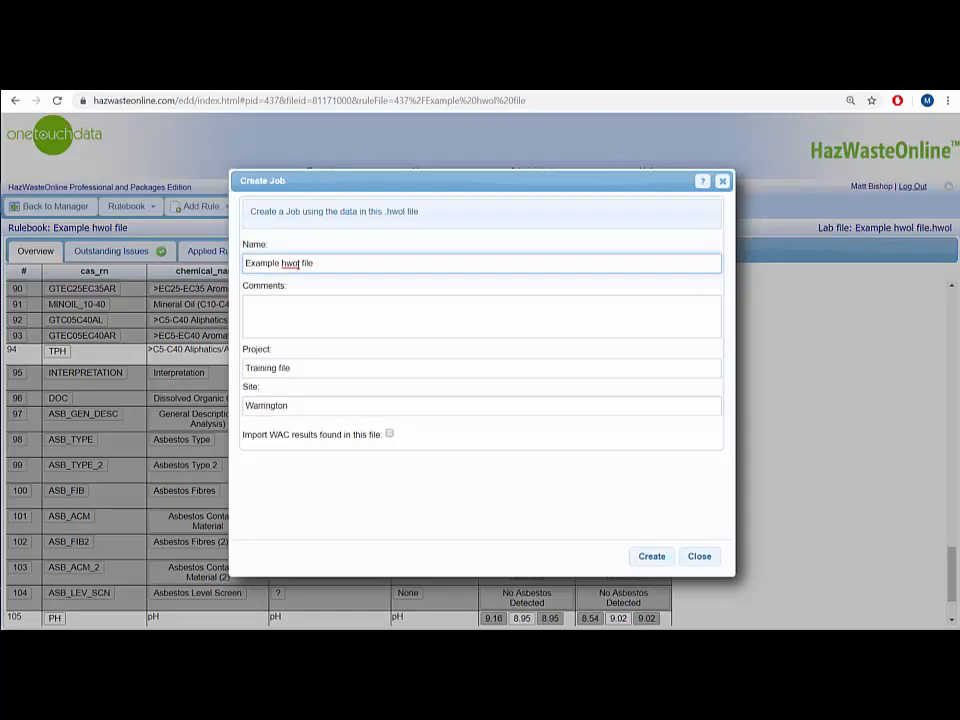
left_click(650, 557)
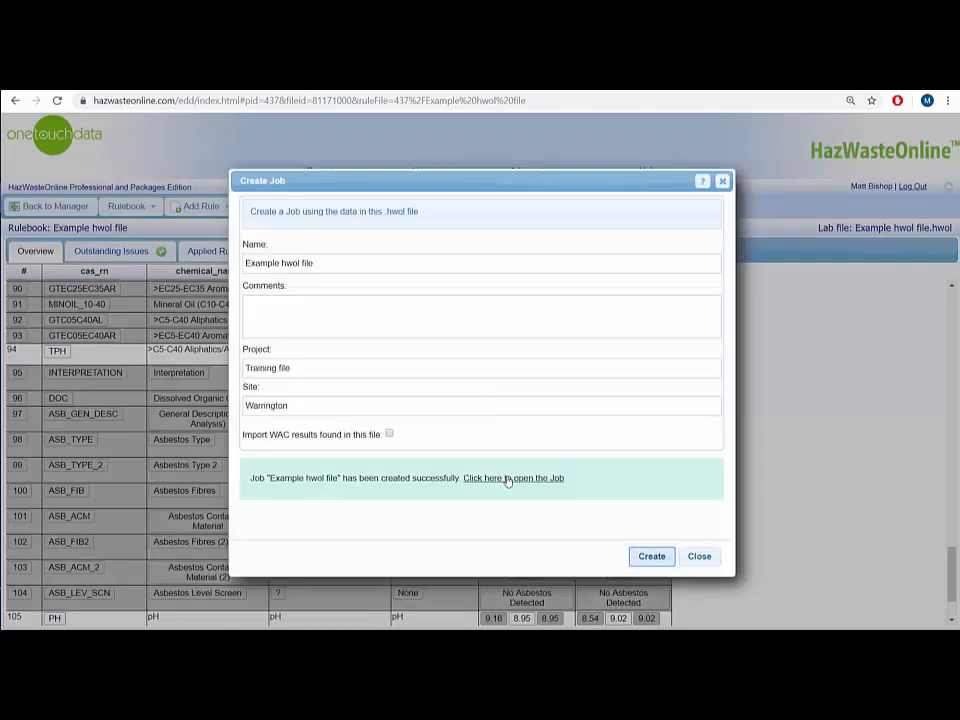
left_click(497, 477)
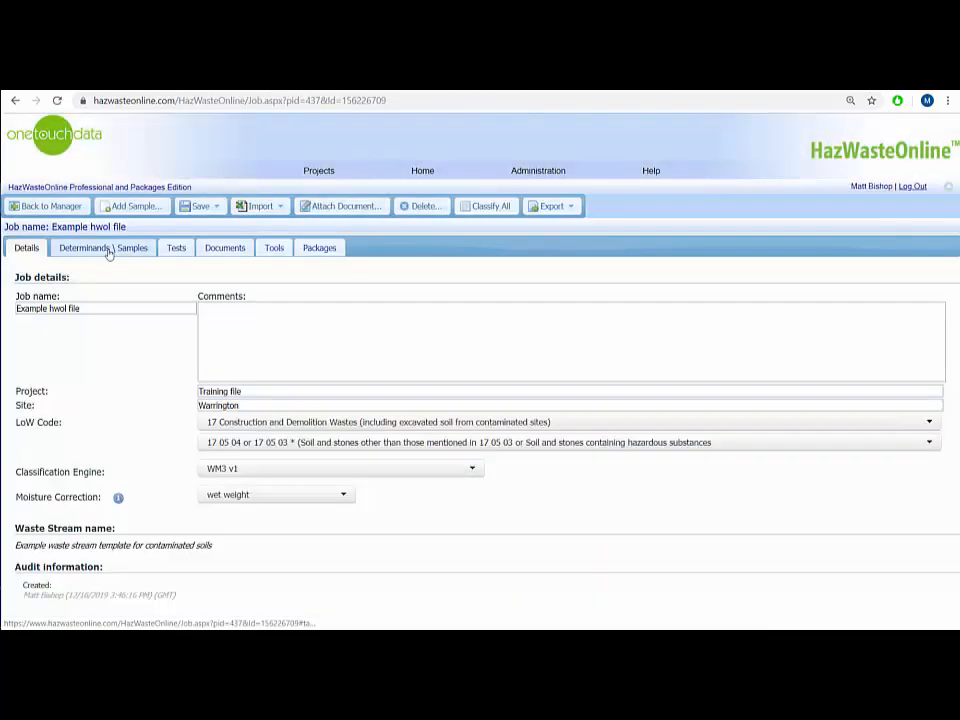
- Show the job's determinands and samples and classify all the samples
left_click(108, 252)
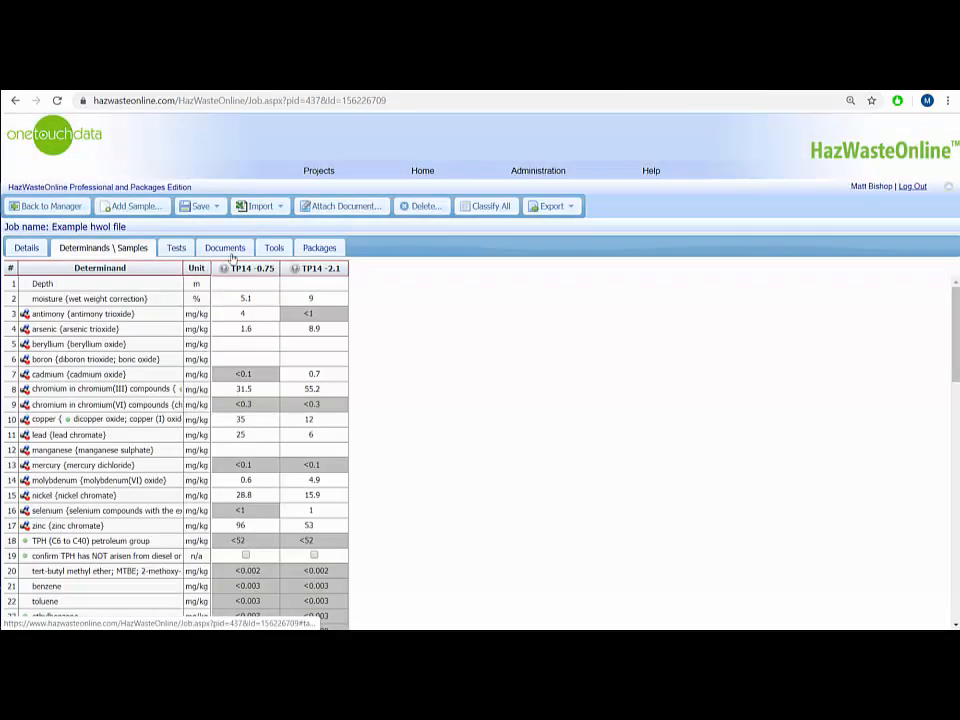
left_click(481, 209)
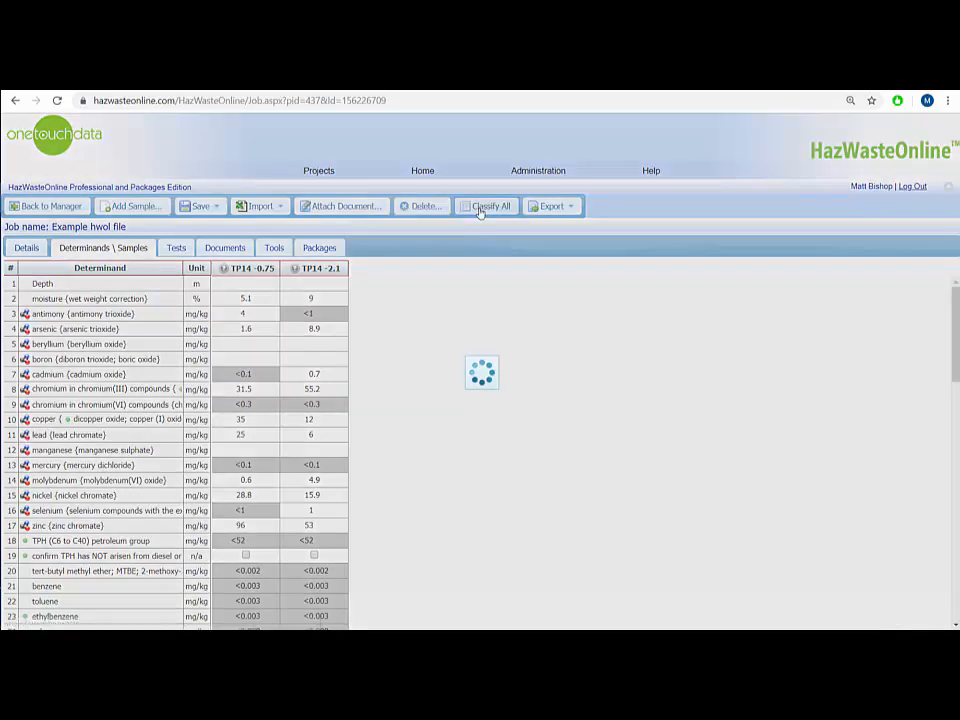